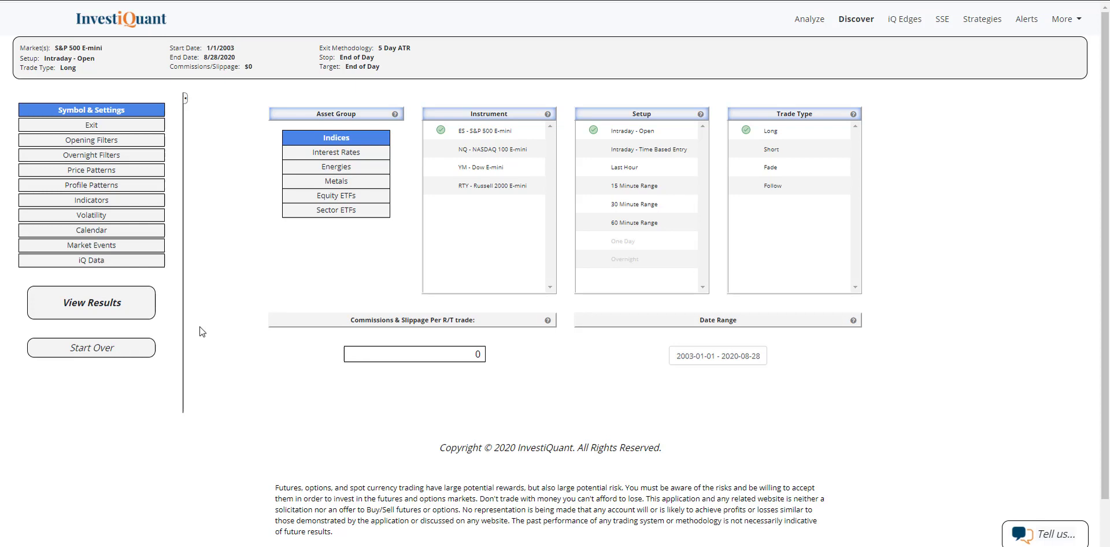
Add the NQ, YM and RTY E-minis to the test and allow only Gap Up opens
{"action": "left_click", "coordinate": [494, 167]}
{"action": "left_click", "coordinate": [491, 151]}
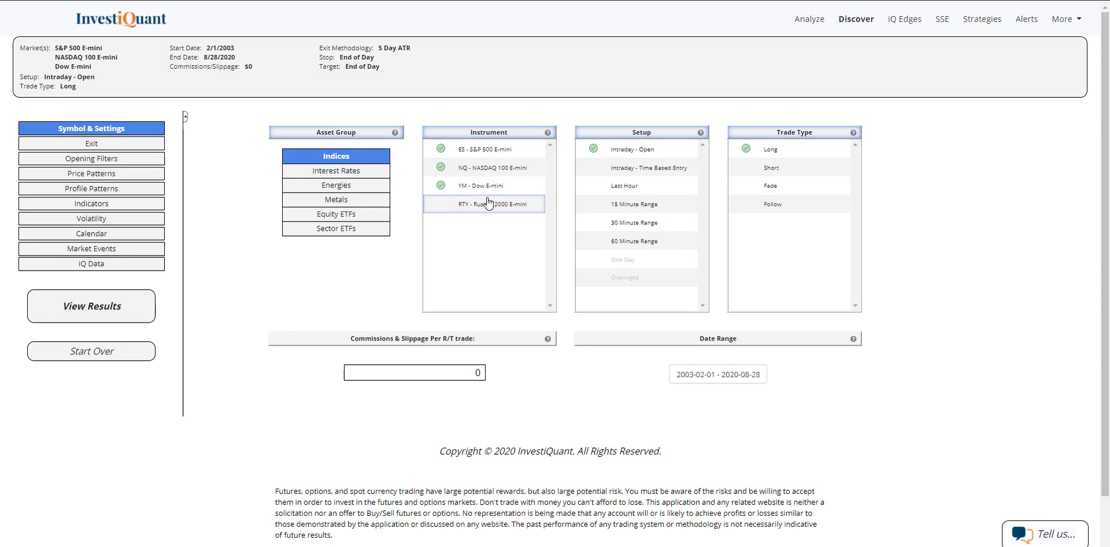
{"action": "left_click", "coordinate": [487, 202]}
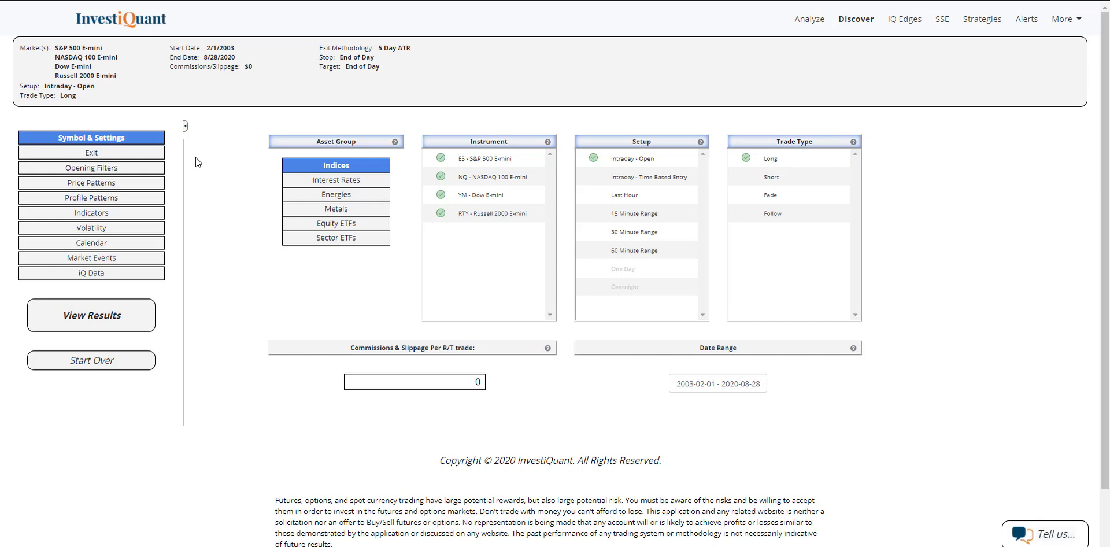
{"action": "left_click", "coordinate": [146, 176]}
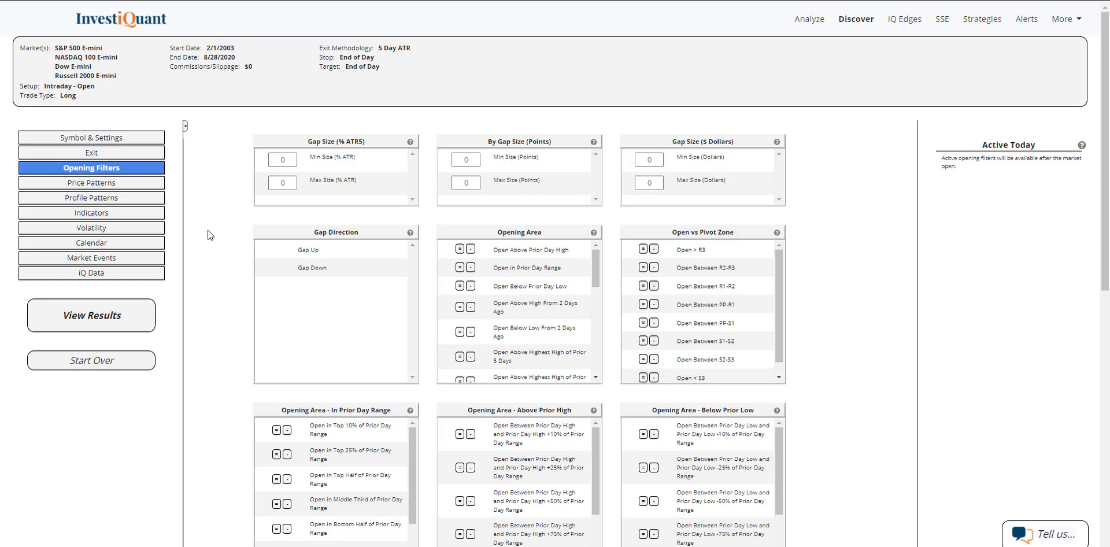
{"action": "left_click", "coordinate": [333, 249]}
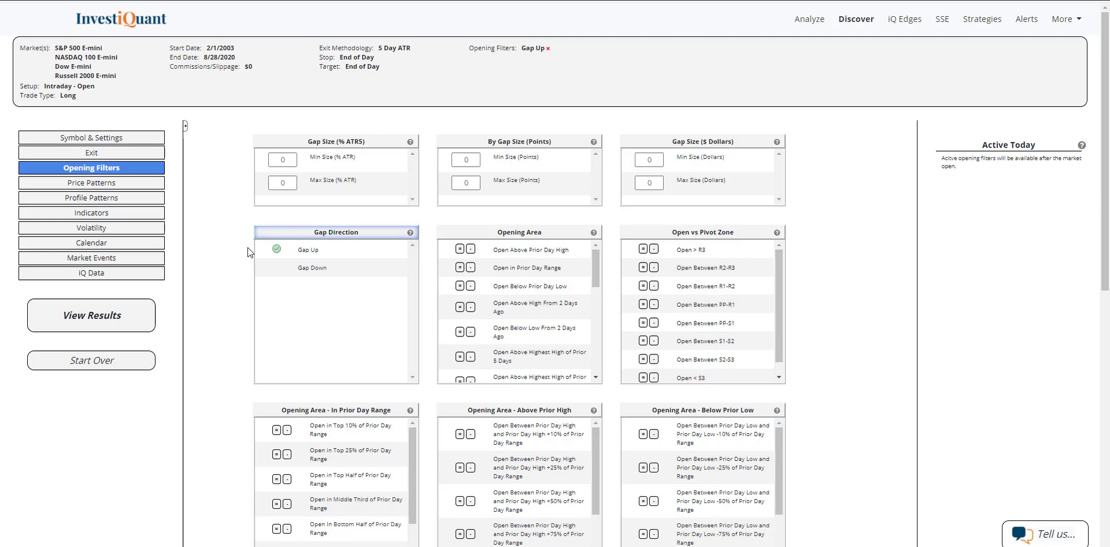
Require the last close above both the 10 Day MA and the 200 Day MA
{"action": "left_click", "coordinate": [131, 218]}
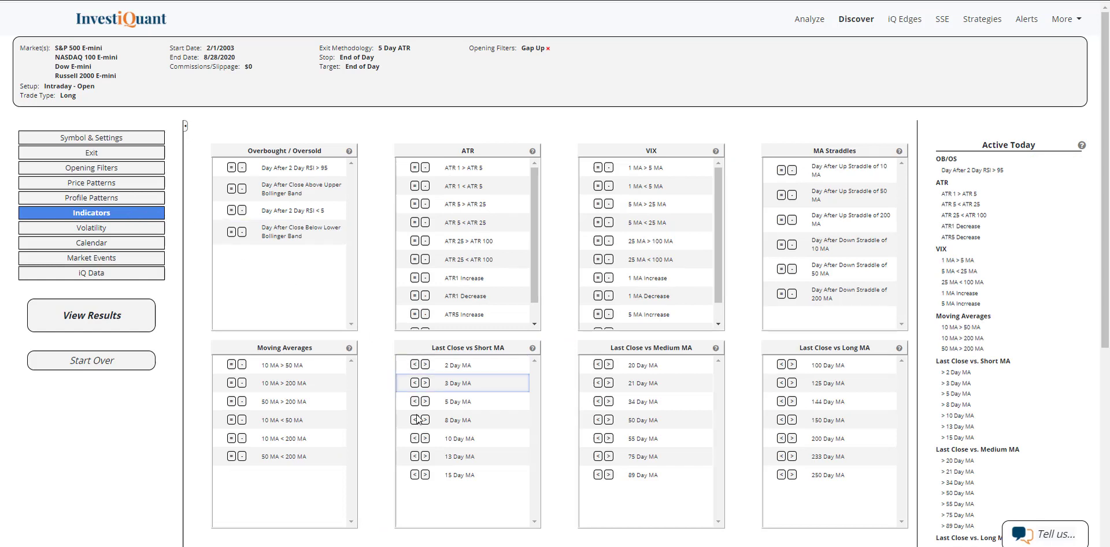
{"action": "left_click", "coordinate": [425, 439]}
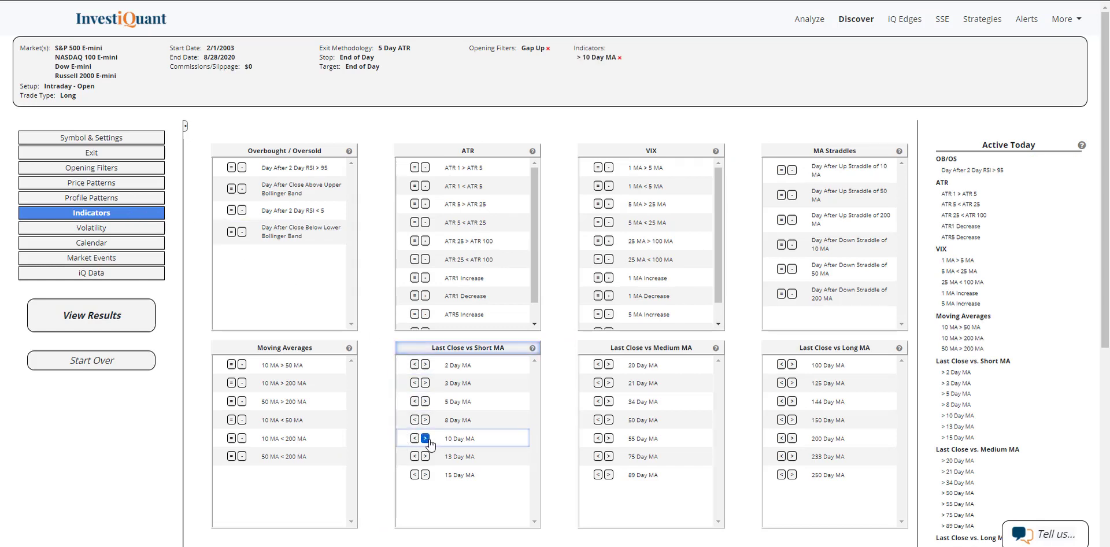
{"action": "left_click", "coordinate": [792, 438]}
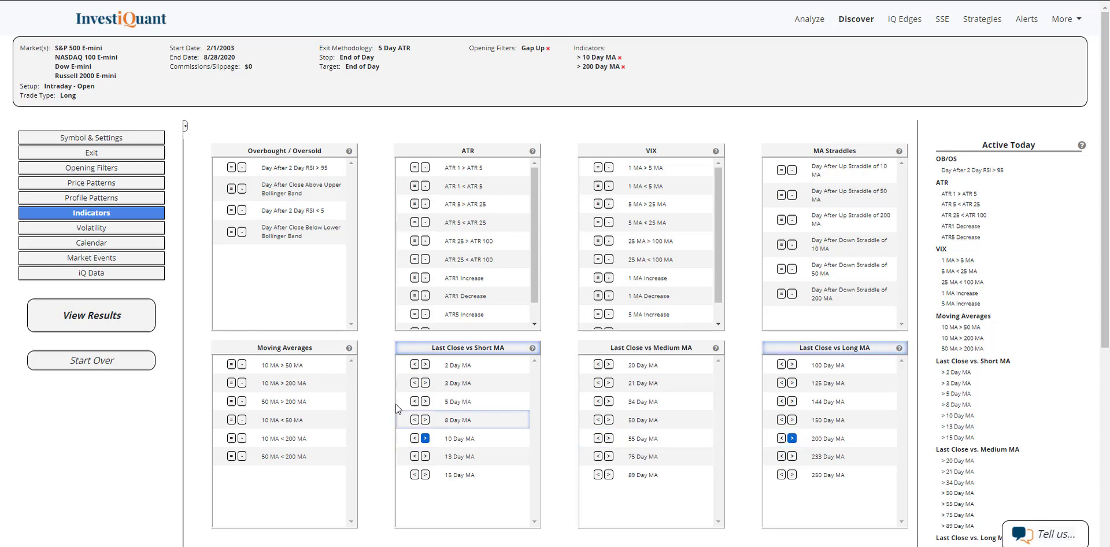
Trade only on the Day Before Last Day of Month and run the backtest
{"action": "left_click", "coordinate": [162, 243]}
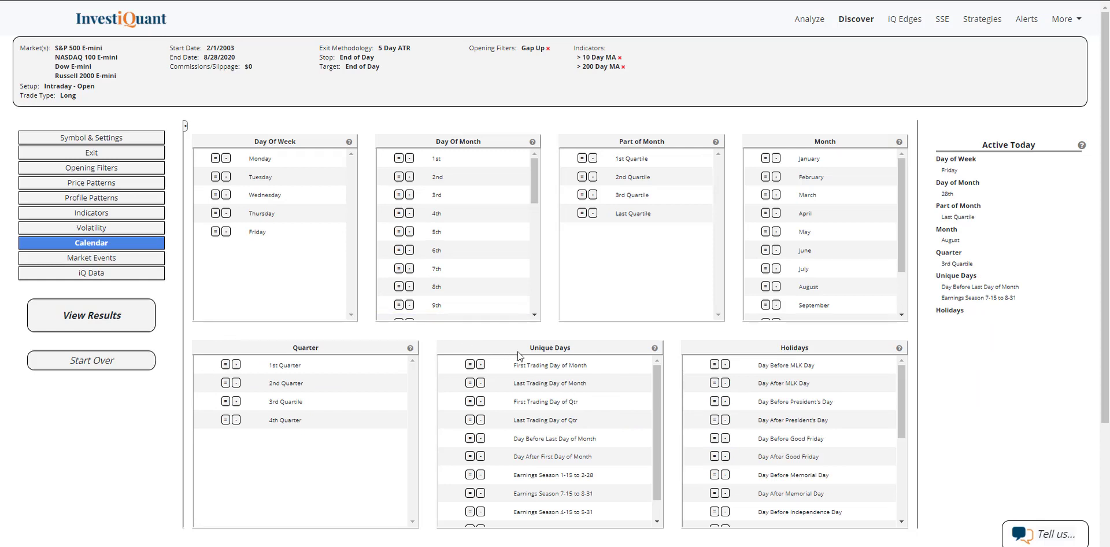
{"action": "left_click_drag", "start_coordinate": [521, 355], "coordinate": [563, 361]}
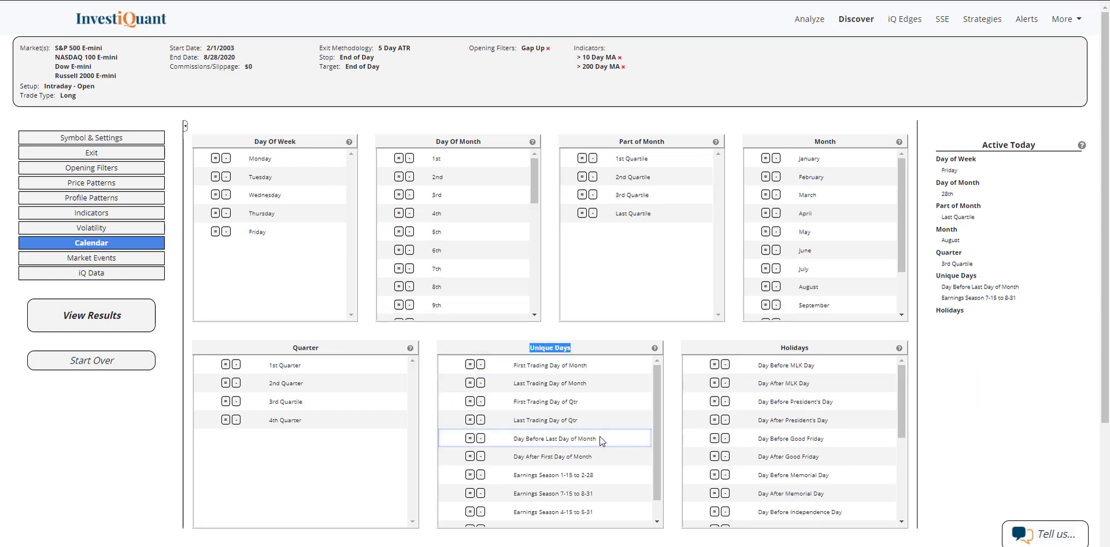
{"action": "left_click_drag", "start_coordinate": [604, 439], "coordinate": [496, 452]}
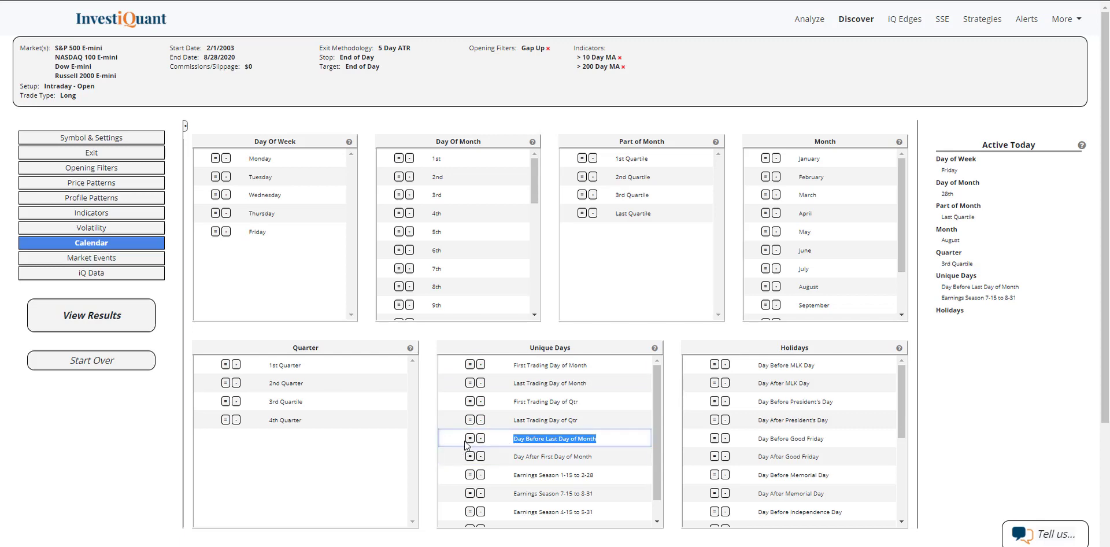
{"action": "left_click", "coordinate": [470, 438]}
{"action": "left_click", "coordinate": [141, 317]}
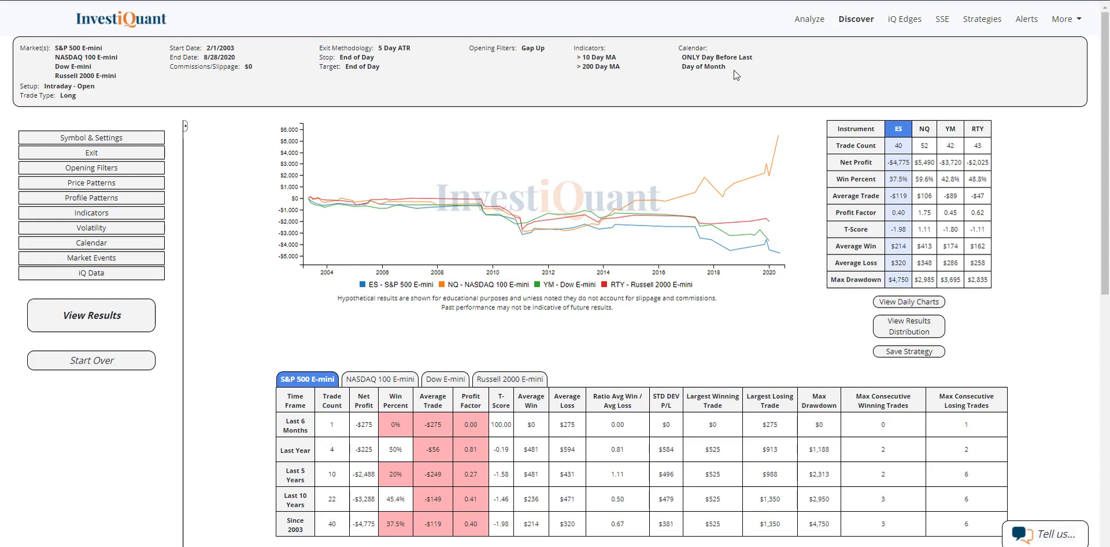
Highlight the calendar filter, YM's 42 trades and win rates of 37.5% for ES and 59.6% for NQ
{"action": "left_click_drag", "start_coordinate": [733, 71], "coordinate": [574, 62]}
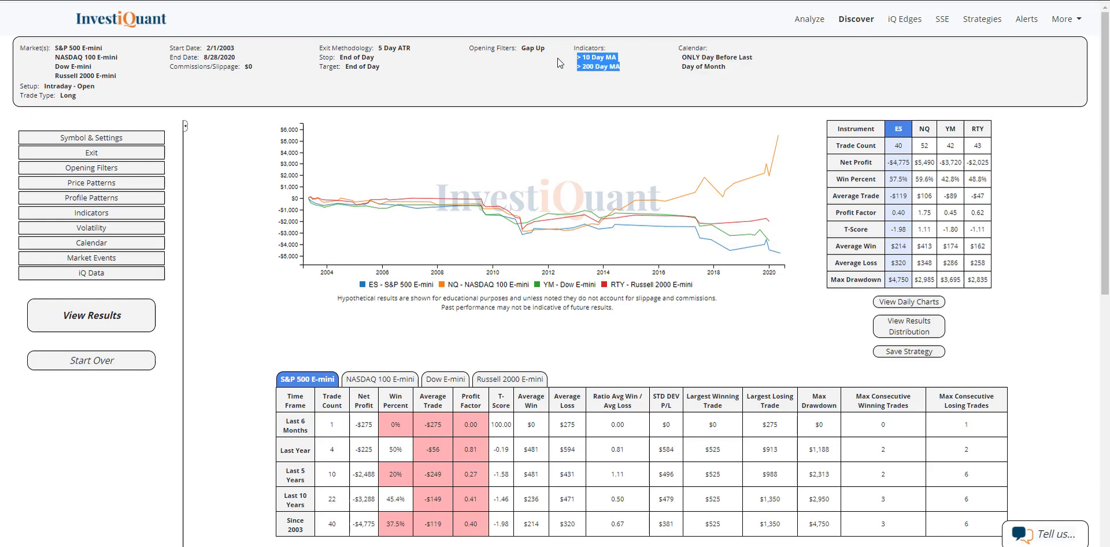
{"action": "left_click", "coordinate": [1005, 139]}
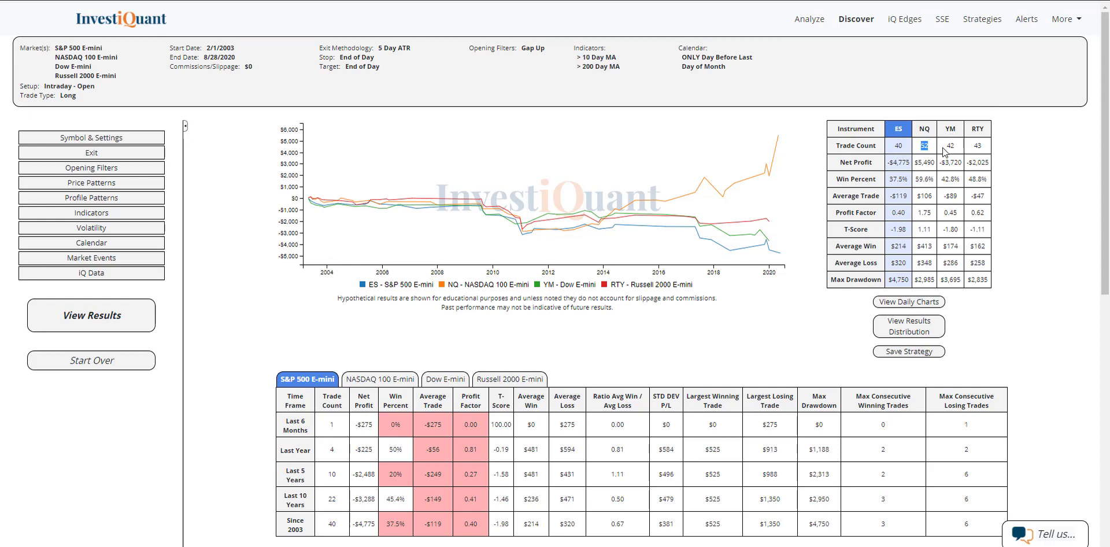
{"action": "mouse_move", "coordinate": [958, 146]}
{"action": "left_mouse_down"}
{"action": "mouse_move", "coordinate": [945, 146]}
{"action": "mouse_move", "coordinate": [987, 147]}
{"action": "mouse_move", "coordinate": [971, 146]}
{"action": "left_mouse_up"}
{"action": "left_click_drag", "start_coordinate": [889, 180], "coordinate": [909, 179]}
{"action": "left_click_drag", "start_coordinate": [916, 179], "coordinate": [932, 179]}
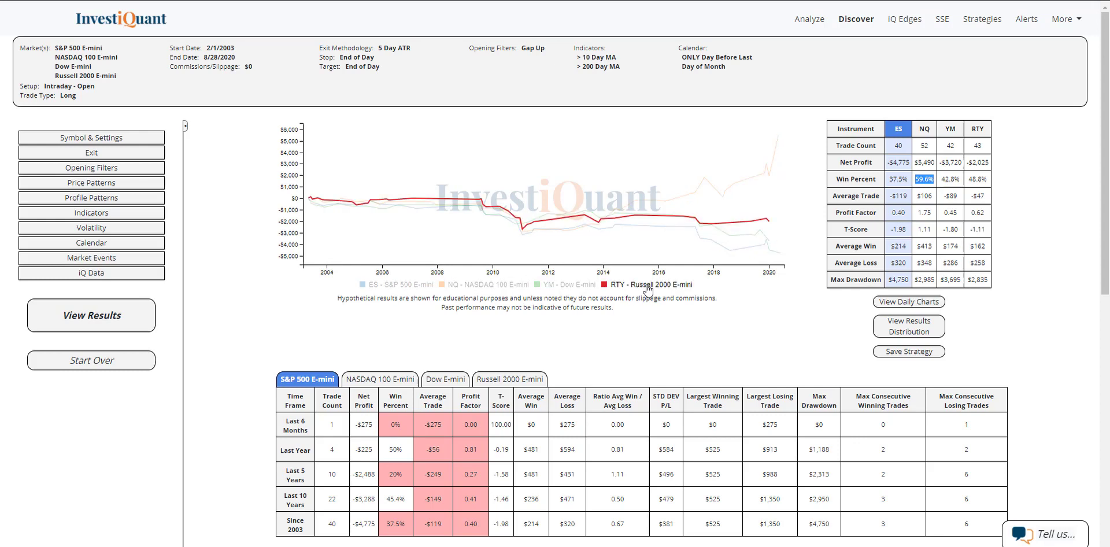
Highlight win rates of 42.8% for YM and 48.8% for RTY, and average losses of $320 for ES and $286 for YM
{"action": "left_click", "coordinate": [1047, 167]}
{"action": "double_click", "coordinate": [946, 180]}
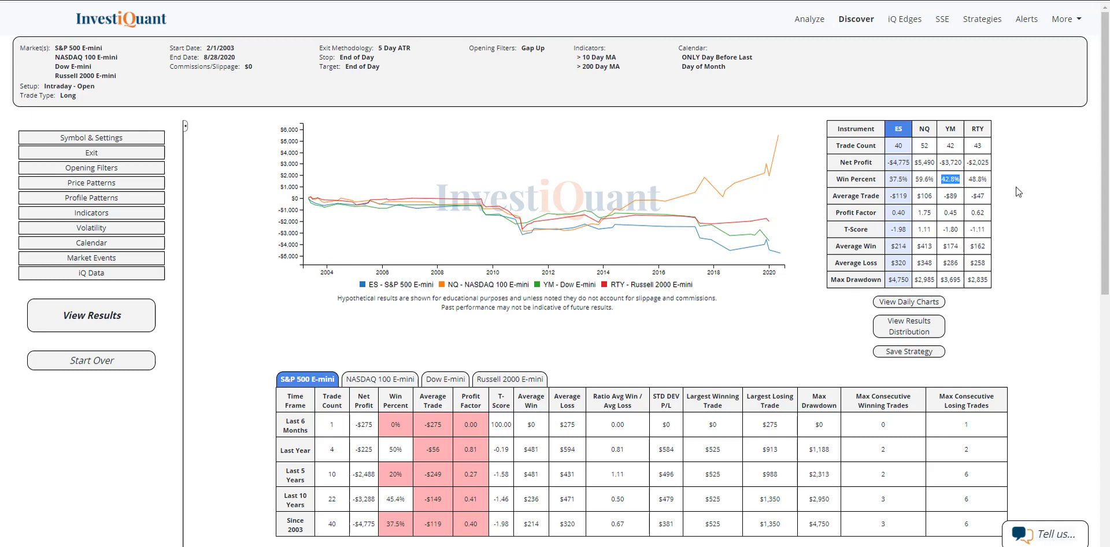
{"action": "left_click_drag", "start_coordinate": [969, 179], "coordinate": [982, 180]}
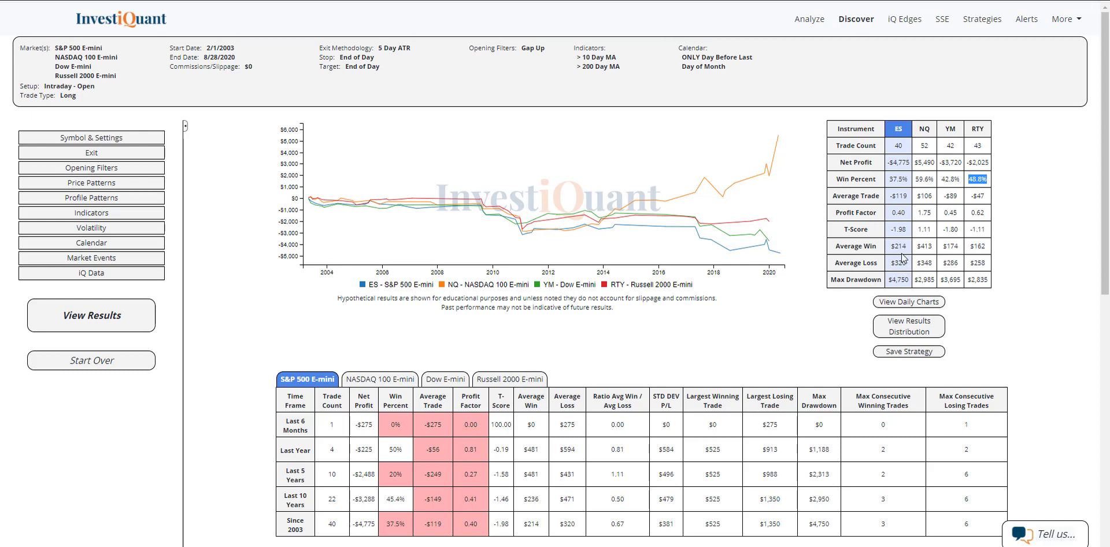
{"action": "left_click_drag", "start_coordinate": [888, 265], "coordinate": [914, 264]}
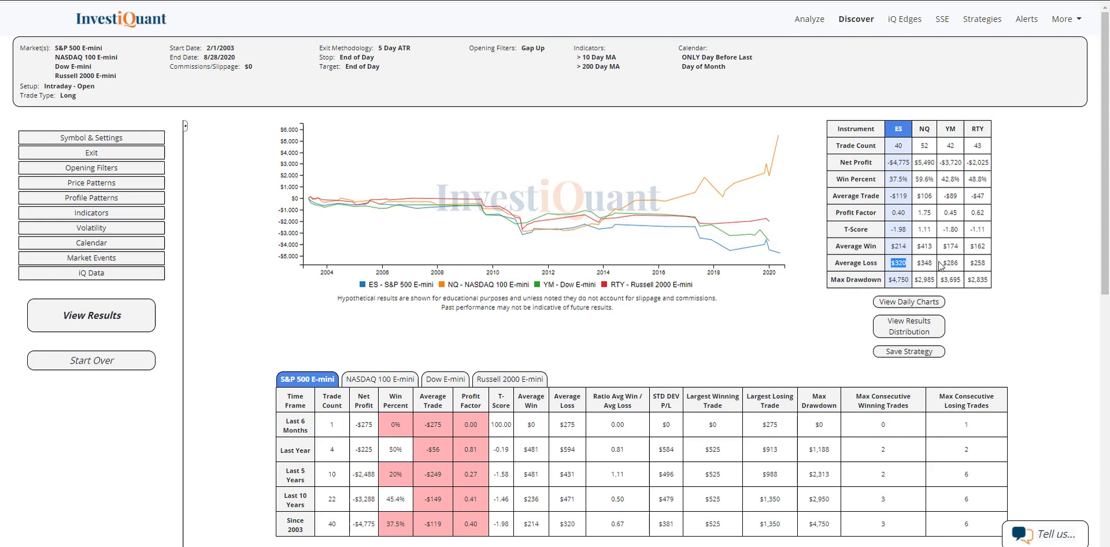
{"action": "left_click_drag", "start_coordinate": [940, 265], "coordinate": [989, 265]}
{"action": "left_click", "coordinate": [971, 257]}
Make the test a Fade trade with a Prior Close target and a 50% ATR stop
{"action": "left_click", "coordinate": [64, 139]}
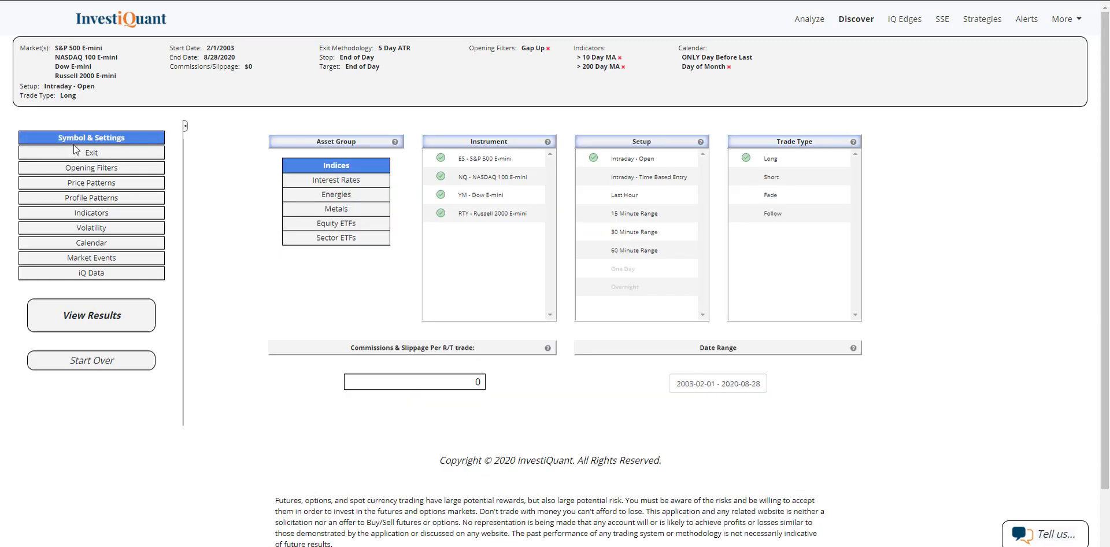
{"action": "left_click", "coordinate": [770, 195]}
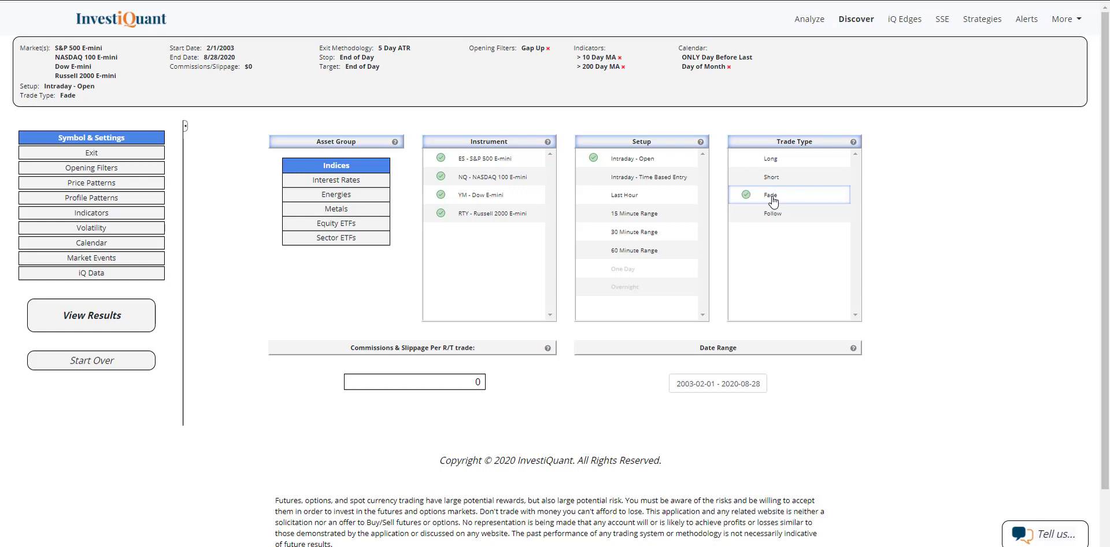
{"action": "left_click", "coordinate": [146, 154]}
{"action": "left_click", "coordinate": [608, 162]}
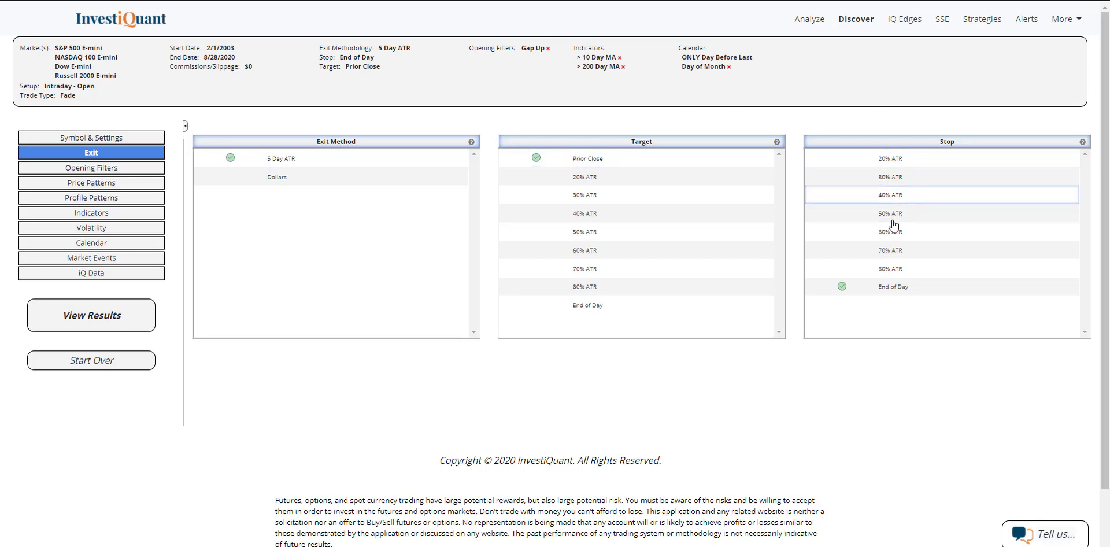
{"action": "left_click", "coordinate": [921, 214]}
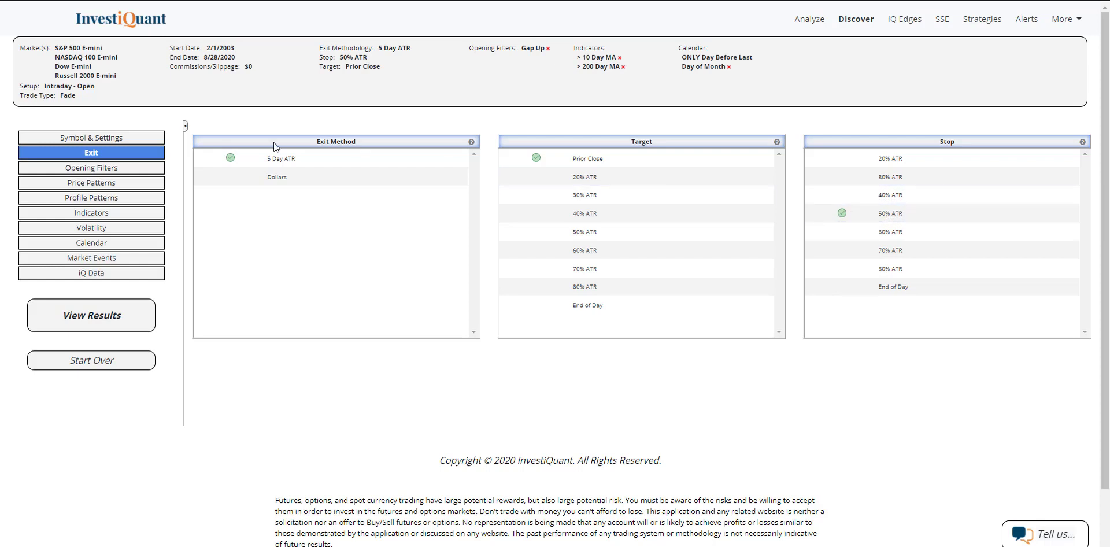
{"action": "left_click", "coordinate": [151, 169]}
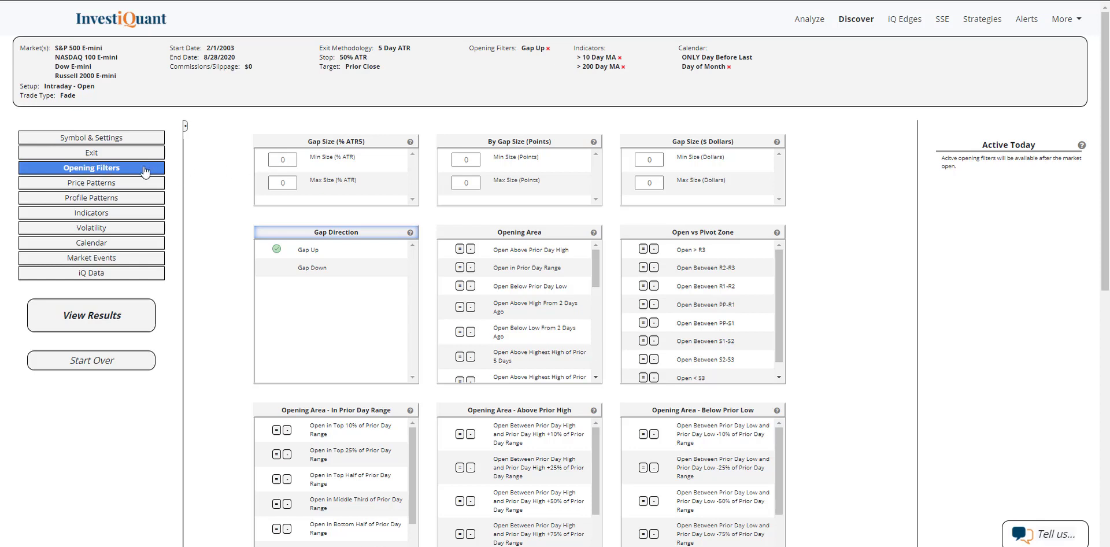
Set the minimum gap size to 5% ATR and rerun the backtest
{"action": "left_click", "coordinate": [282, 160]}
{"action": "type", "text": "5"}
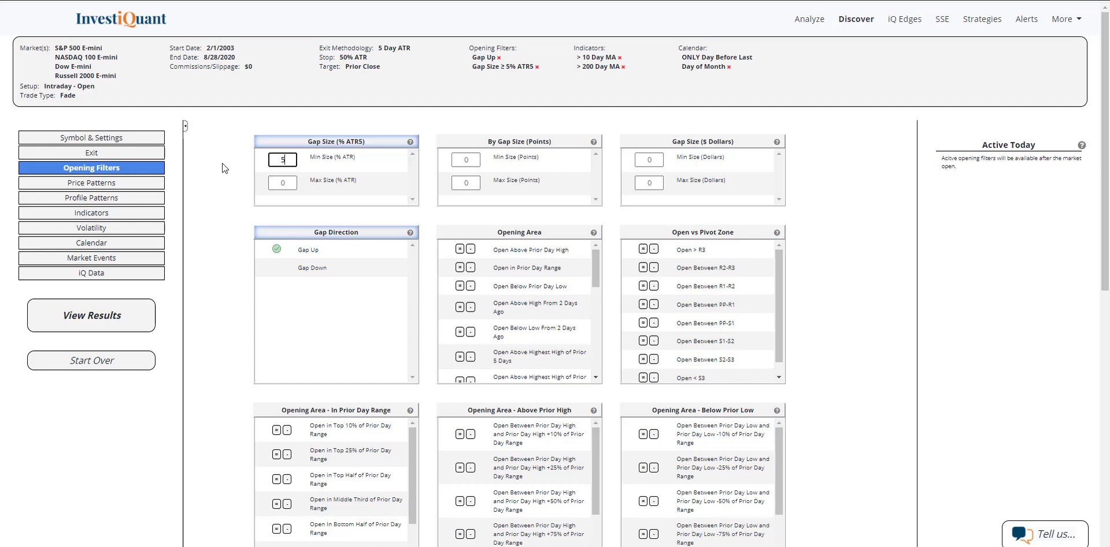
{"action": "left_click", "coordinate": [133, 319]}
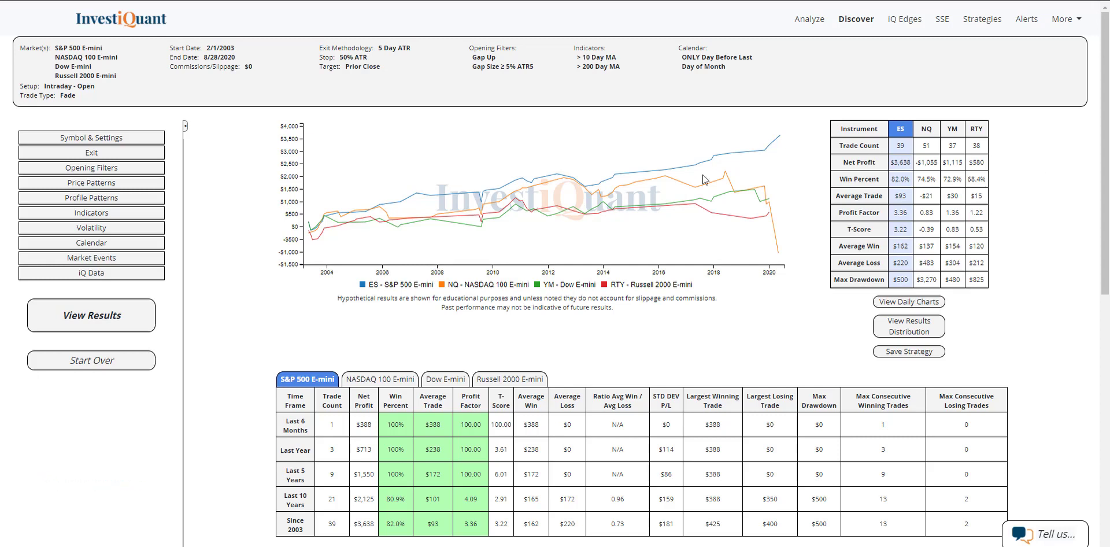
Return to the Opening Filters page, with Gap Up and the 5% ATR minimum gap still applied
{"action": "left_click", "coordinate": [101, 168]}
{"action": "left_click", "coordinate": [103, 155]}
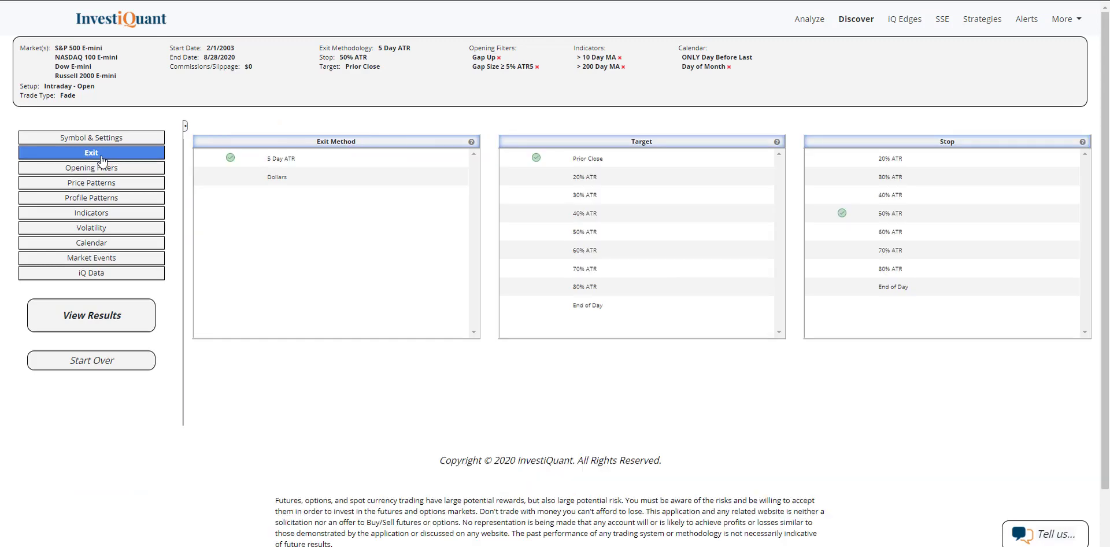
{"action": "left_click", "coordinate": [104, 175]}
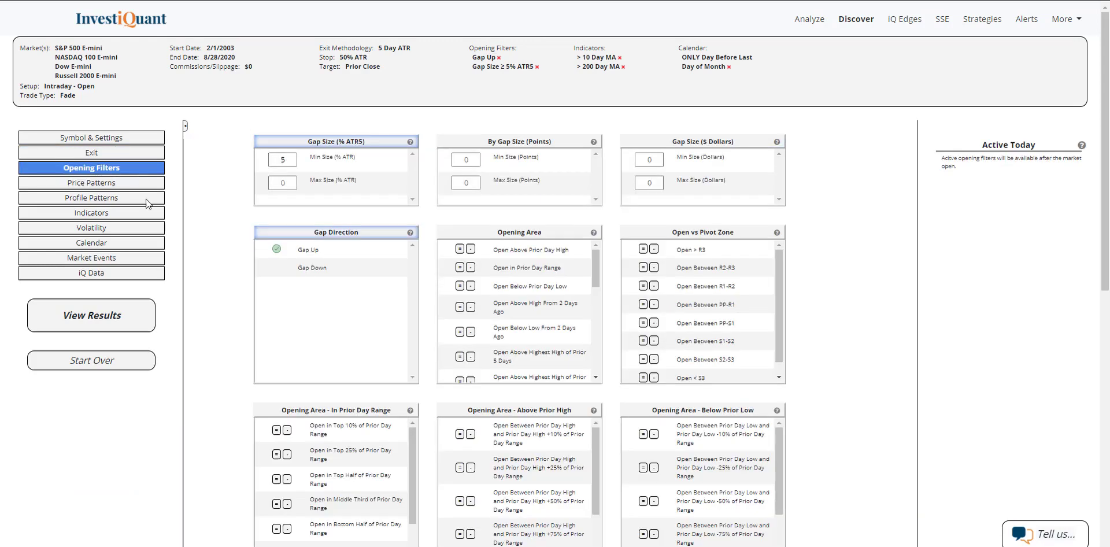